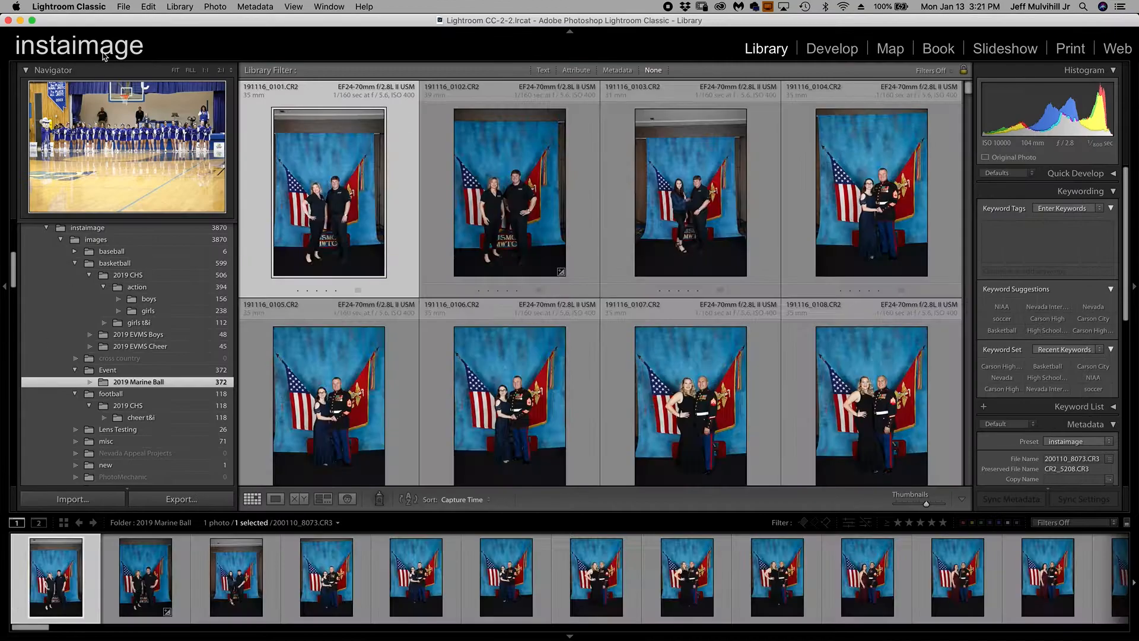
# Display the photos in the girls basketball folder, show the "new" folder instead, and open the Auto Import Settings
pyautogui.click(168, 311)
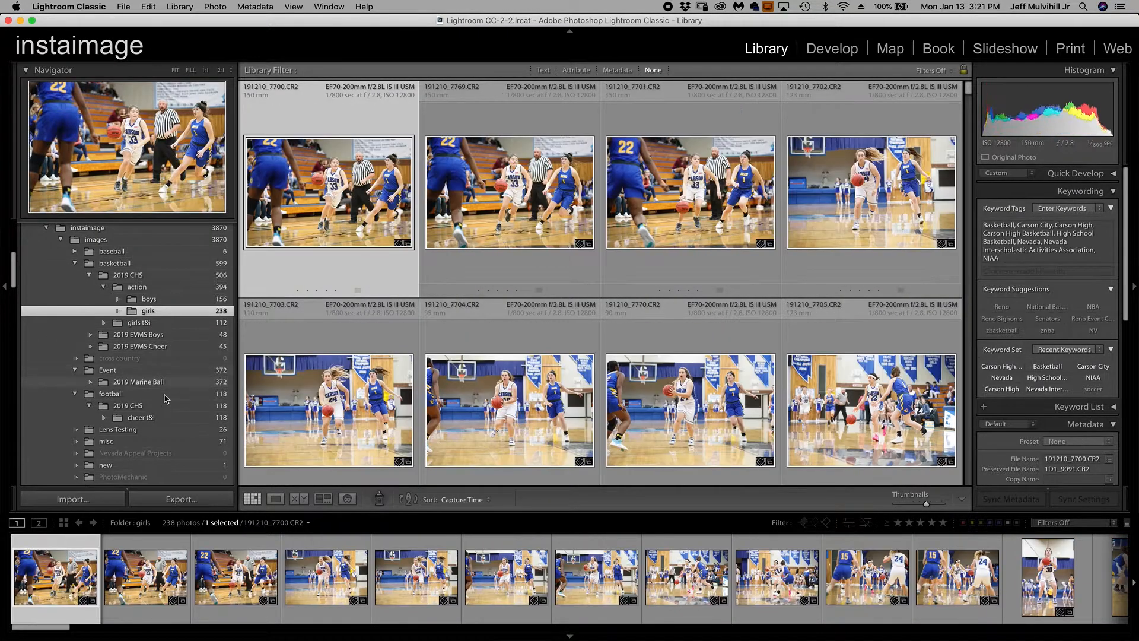
pyautogui.click(171, 464)
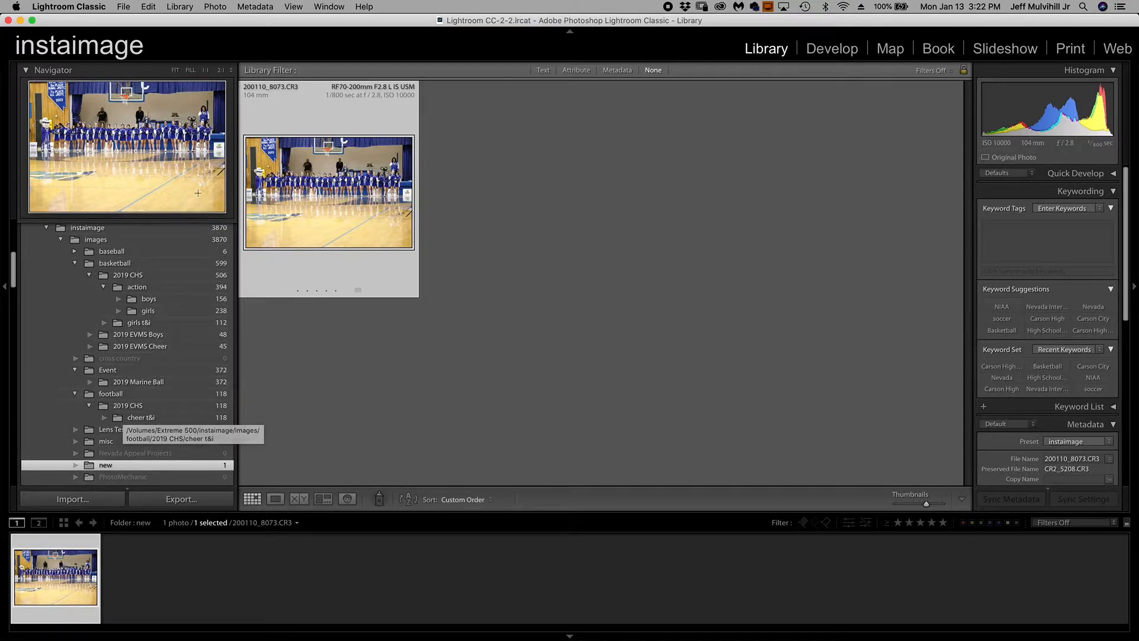
pyautogui.click(125, 9)
pyautogui.moveTo(175, 139)
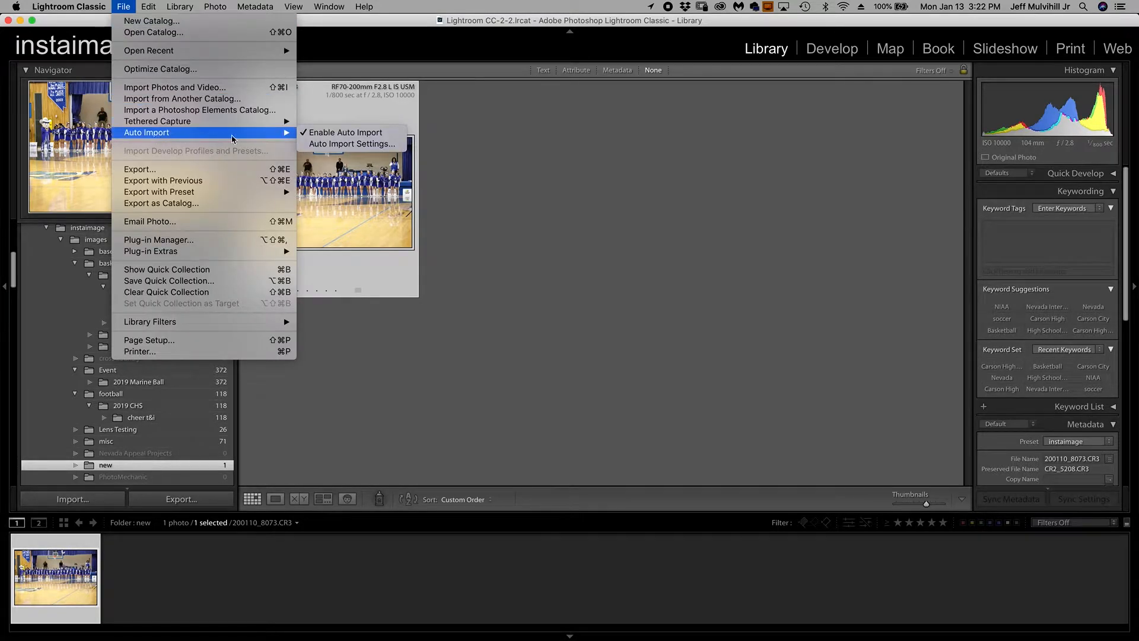
pyautogui.click(359, 146)
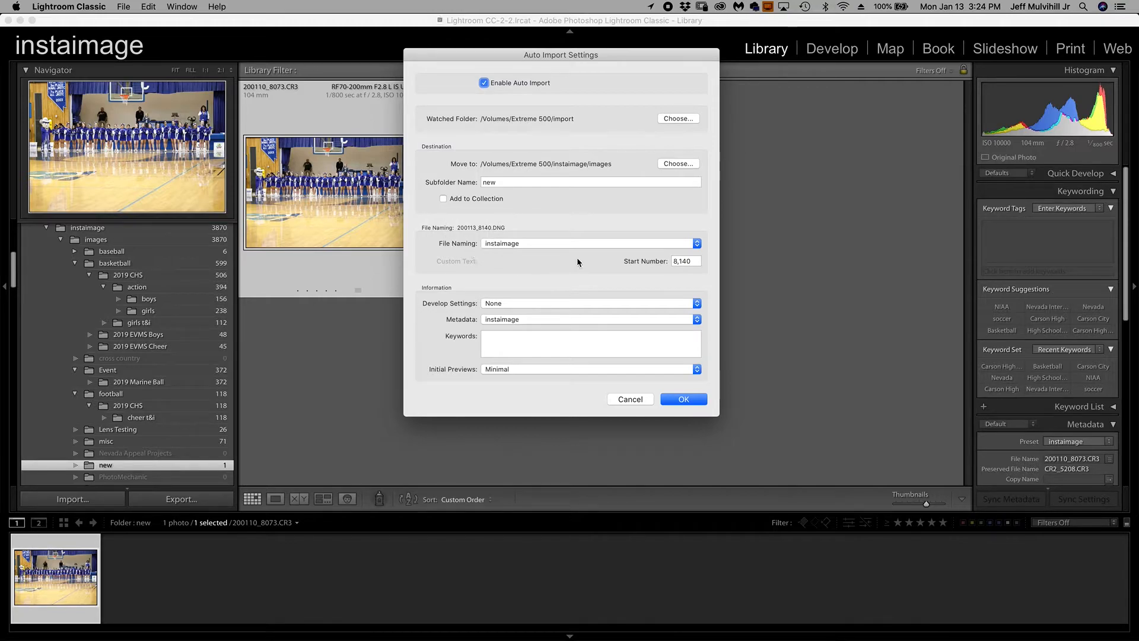
# Set the auto-import Develop Settings to the Doc Wenzel's Sepia preset from Z Doc's Color Recipes and accept the settings
pyautogui.click(555, 304)
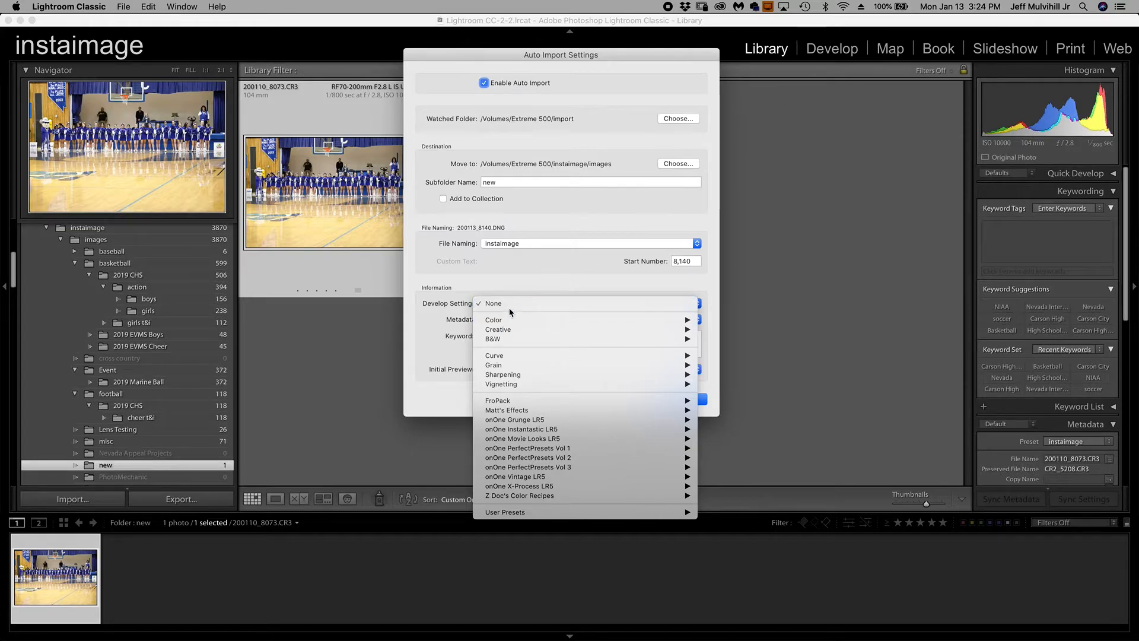
pyautogui.moveTo(533, 324)
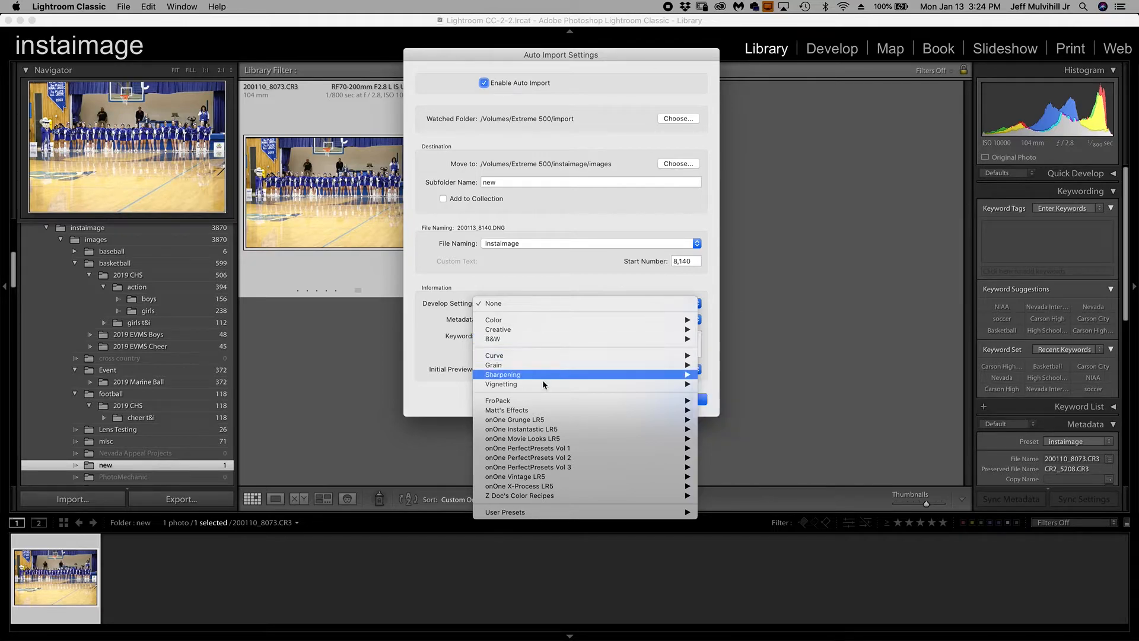
pyautogui.moveTo(547, 519)
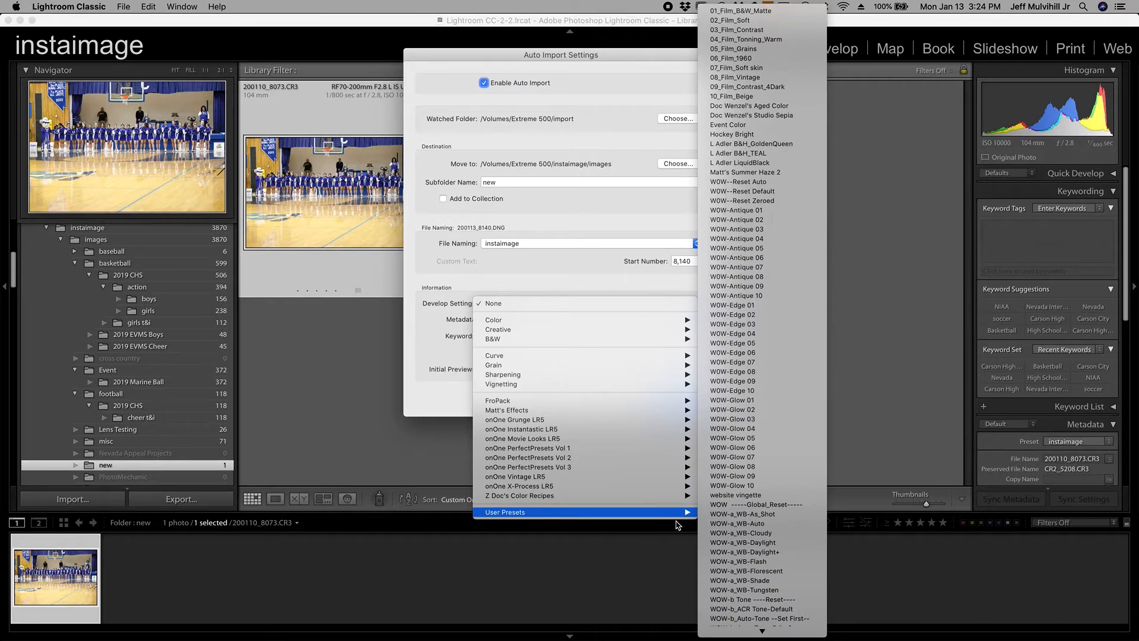
pyautogui.scroll(-15, 724, 524)
pyautogui.scroll(-8, 724, 524)
pyautogui.scroll(12, 724, 521)
pyautogui.moveTo(585, 496)
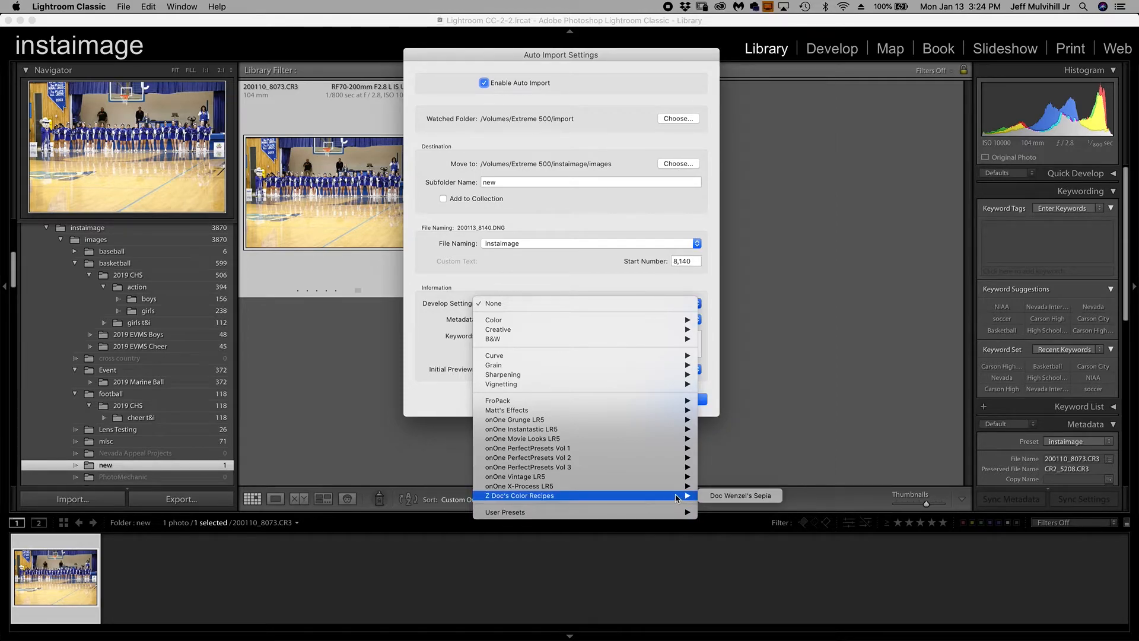
pyautogui.click(719, 500)
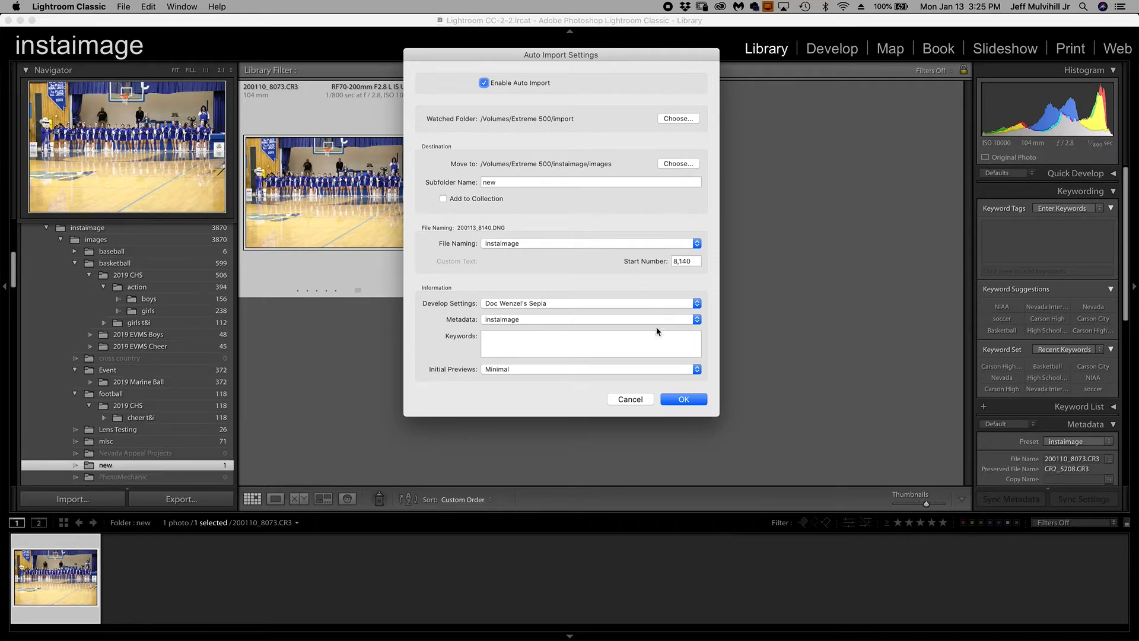
pyautogui.click(674, 402)
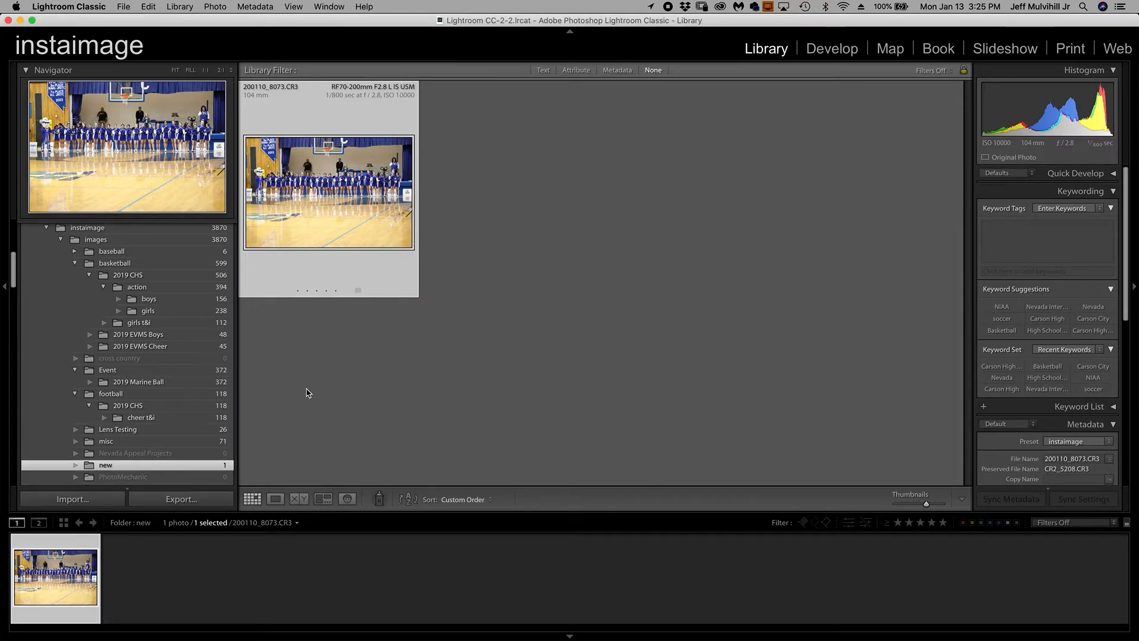
# Switch to Finder, copy the 41 selected CR3 files from the card's 100EOS_R folder into the Extreme 500 import folder, and return to Lightroom Classic
pyautogui.click(88, 611)
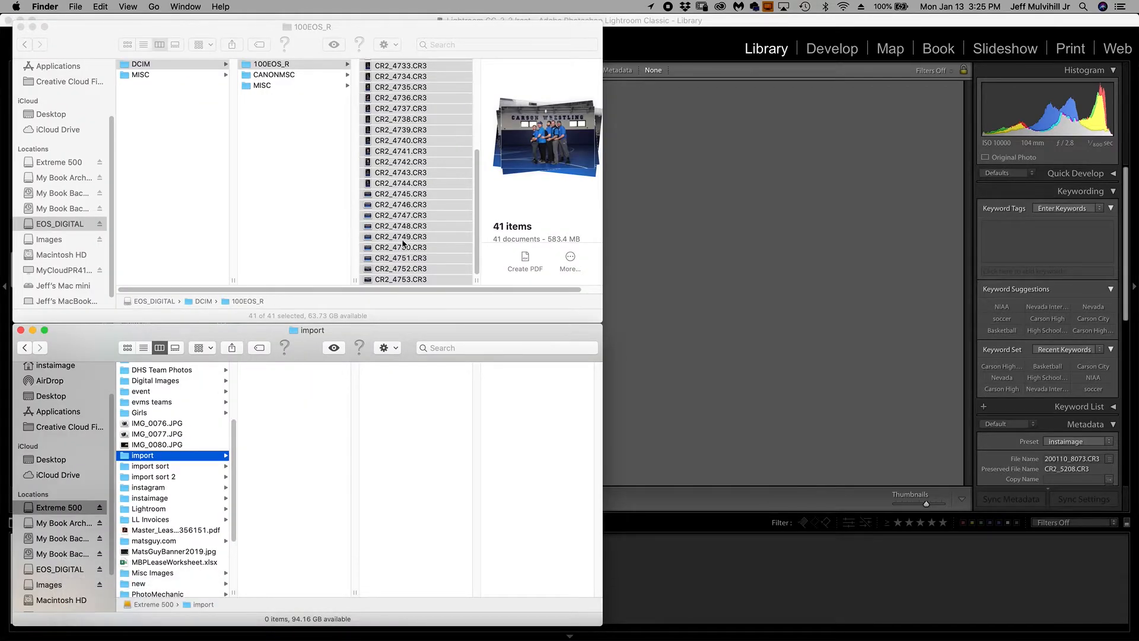
pyautogui.moveTo(399, 242); pyautogui.dragTo(283, 457)
pyautogui.click(770, 304)
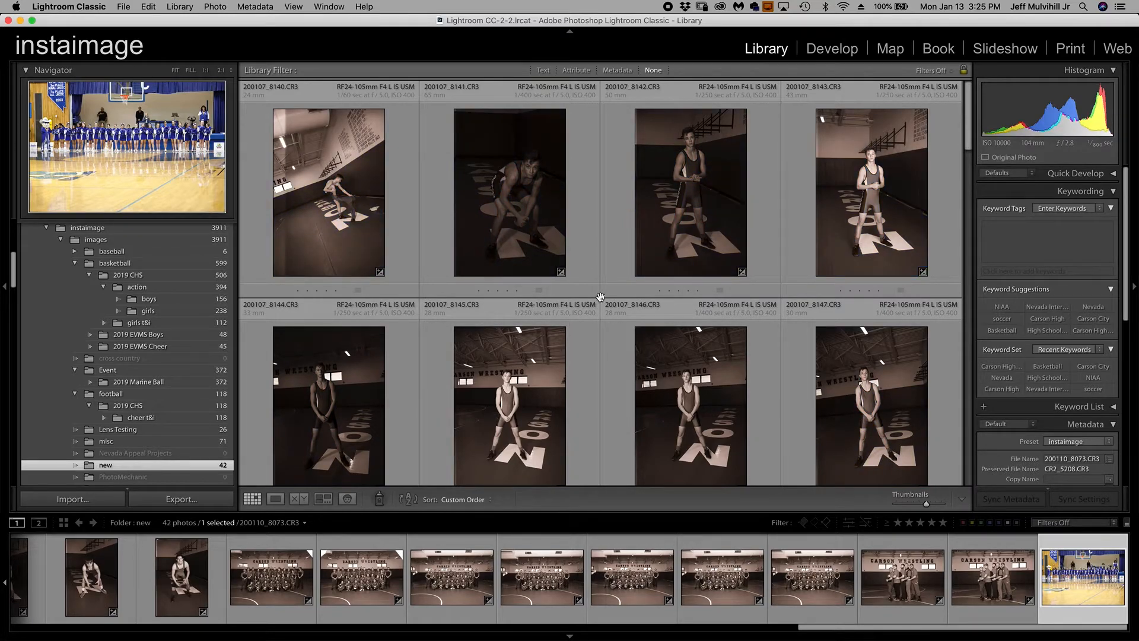
# Examine the auto-imported photos throughout the "new" folder's grid to check their file names and develop preset
pyautogui.scroll(-8, 601, 296)
pyautogui.scroll(-20, 600, 297)
pyautogui.scroll(-10, 601, 297)
pyautogui.scroll(5, 601, 296)
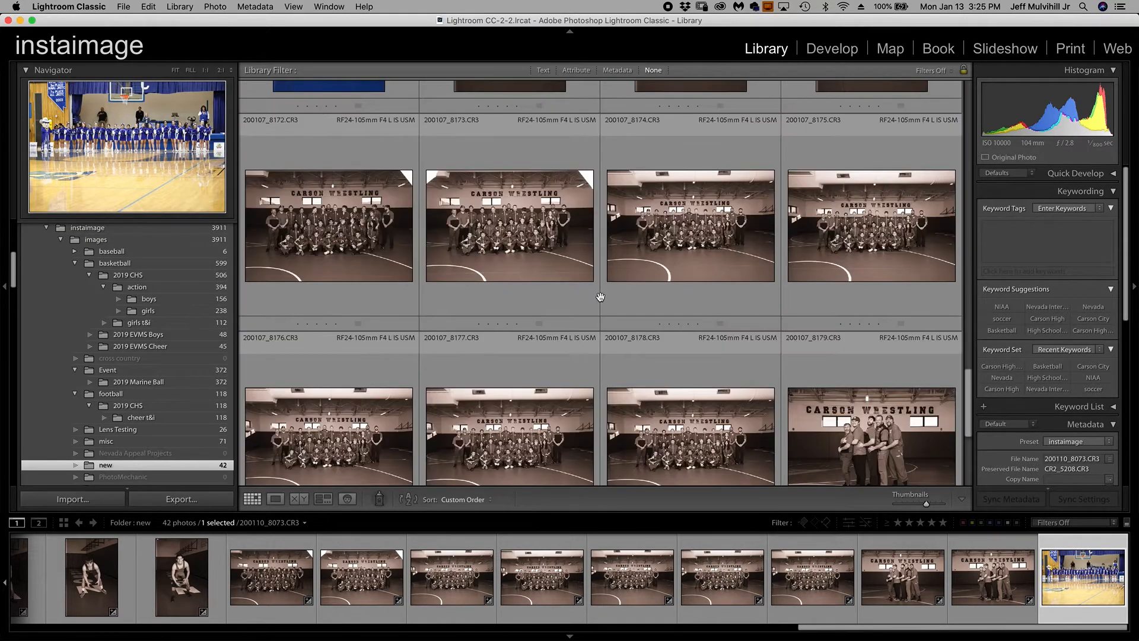
pyautogui.scroll(15, 601, 297)
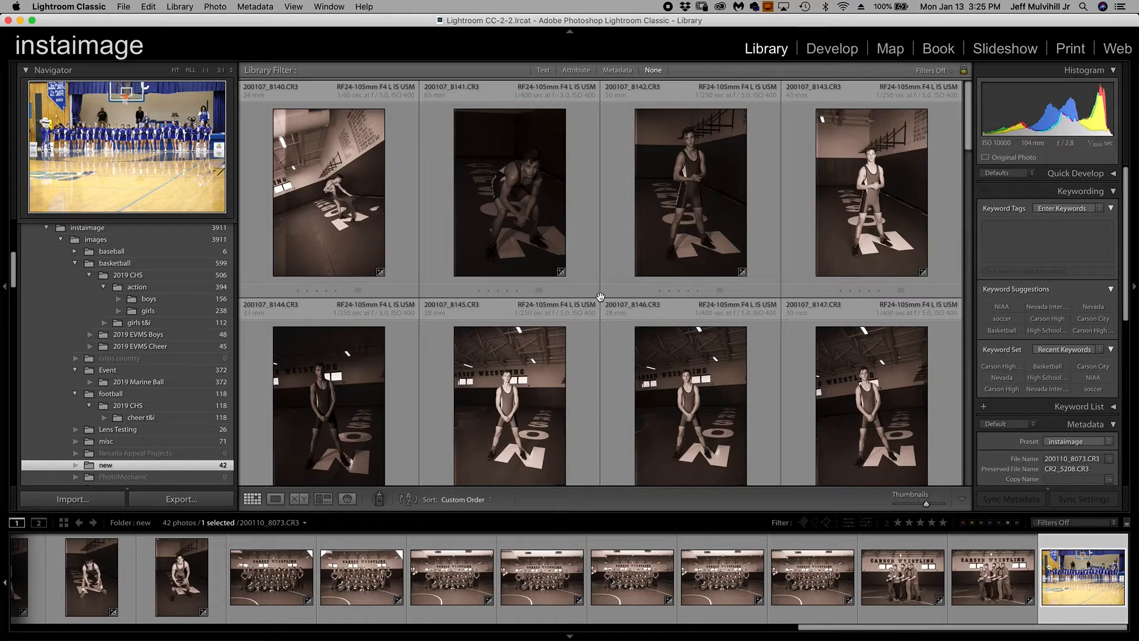
pyautogui.scroll(-6, 601, 297)
pyautogui.scroll(-20, 601, 296)
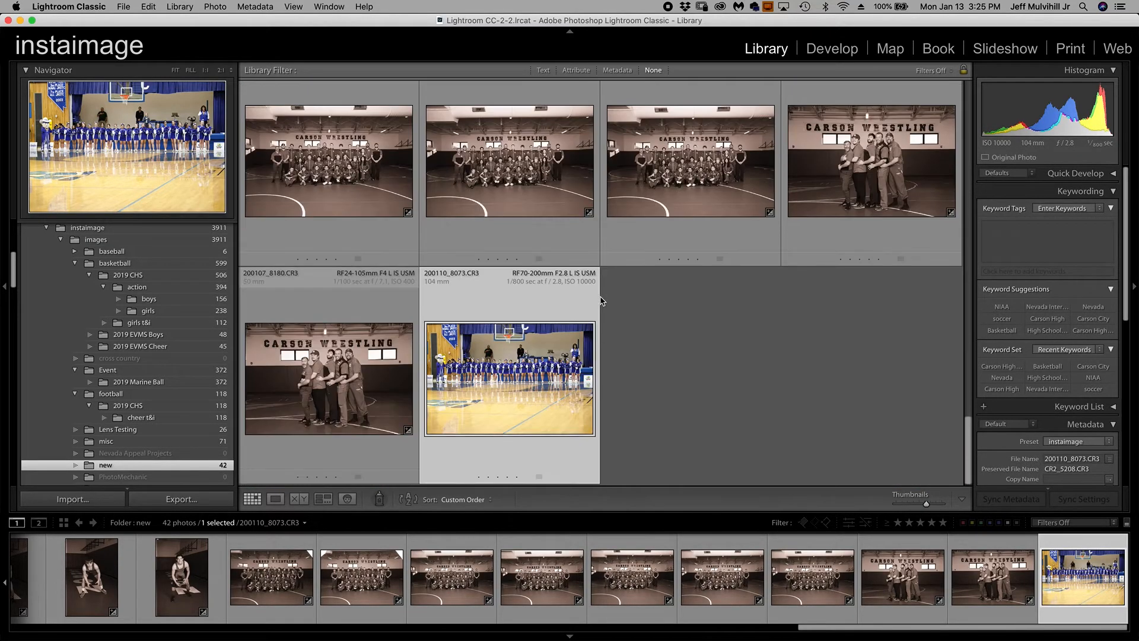
pyautogui.scroll(6, 553, 321)
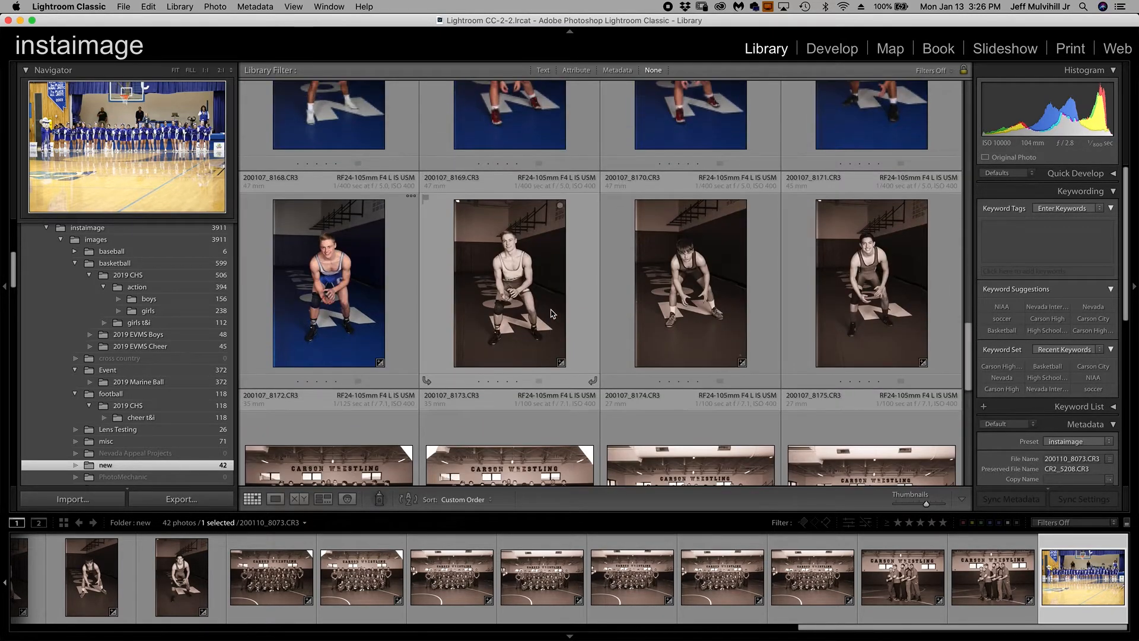
pyautogui.scroll(2, 553, 314)
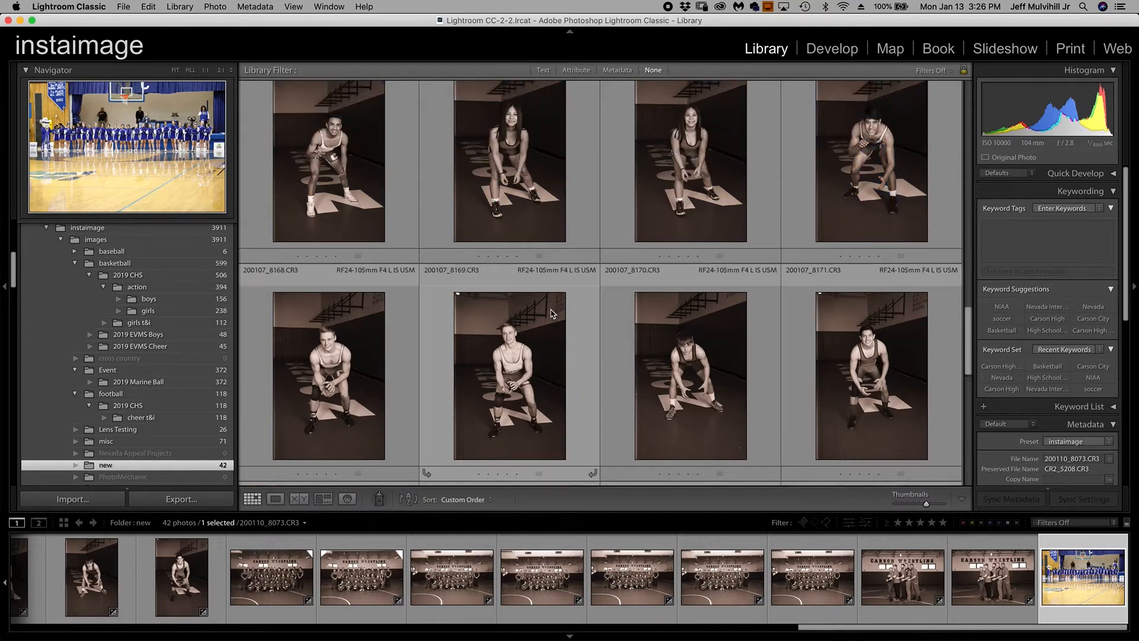
pyautogui.scroll(7, 551, 314)
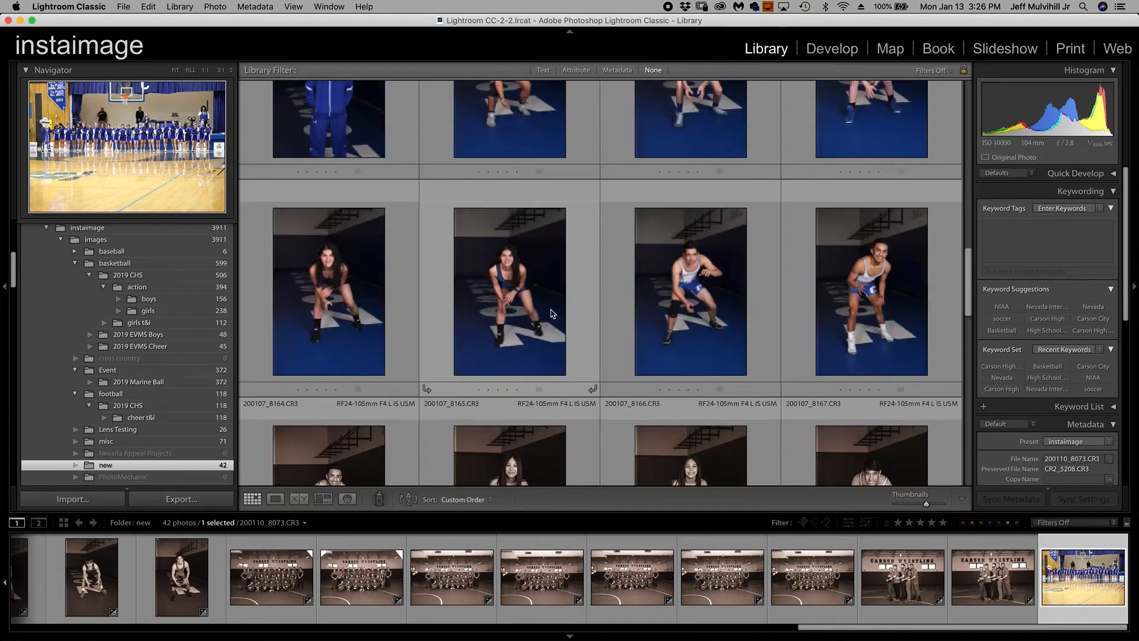
pyautogui.scroll(10, 551, 313)
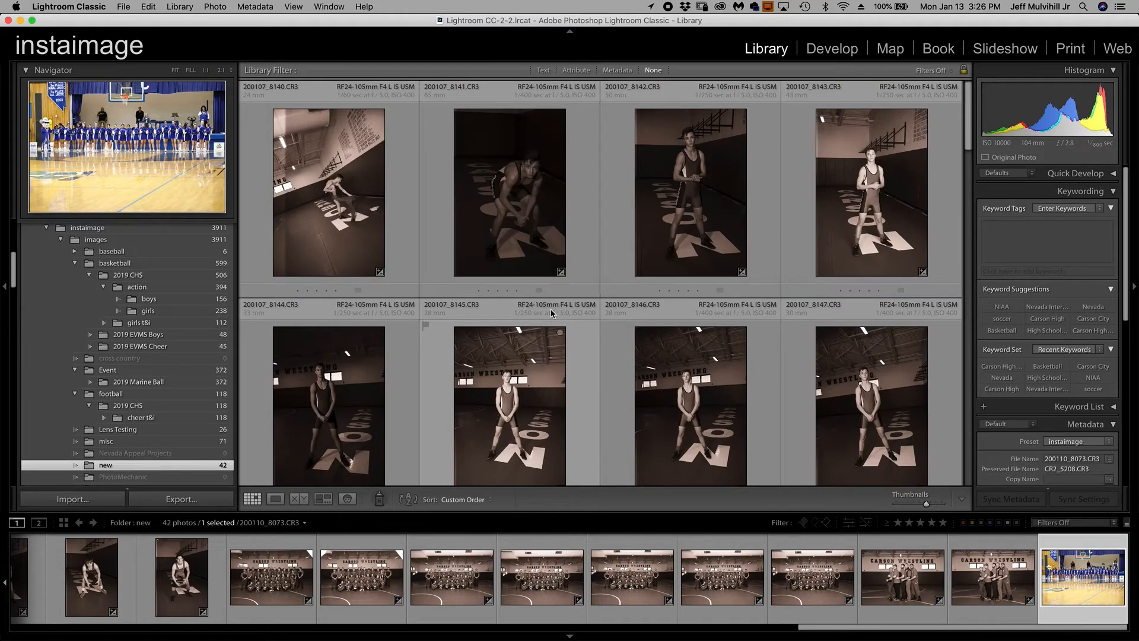
# Compare photos 200107_8145 through 200107_8147 in Survey view, hiding the side panels and restoring them
pyautogui.click(516, 396)
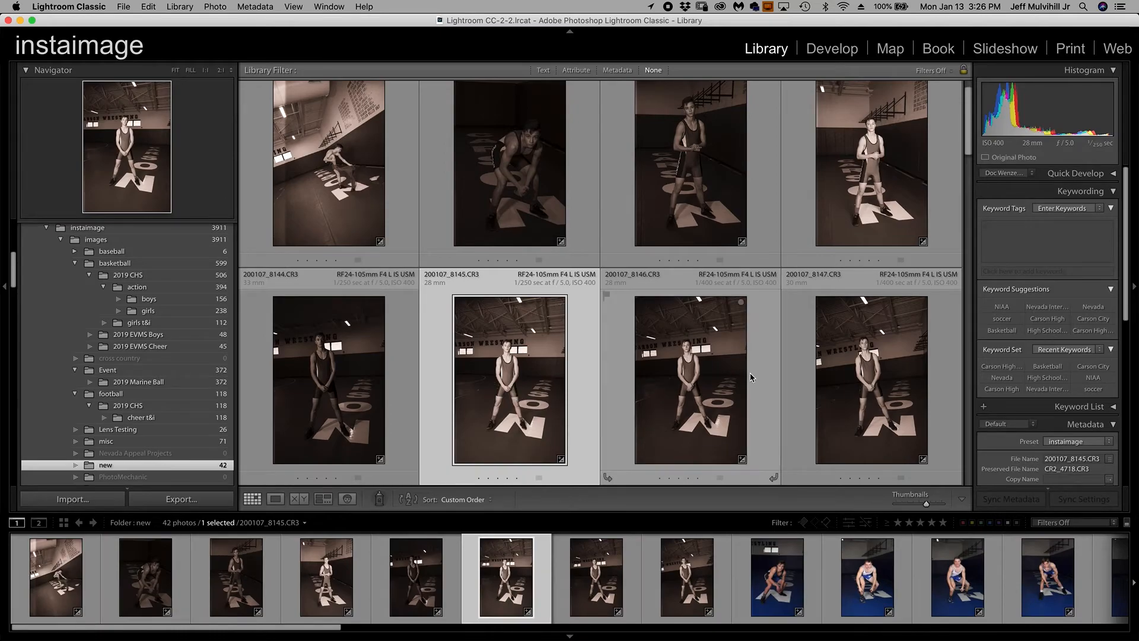
pyautogui.keyDown('shift'); pyautogui.click(800, 372); pyautogui.keyUp('shift')
pyautogui.press('n')
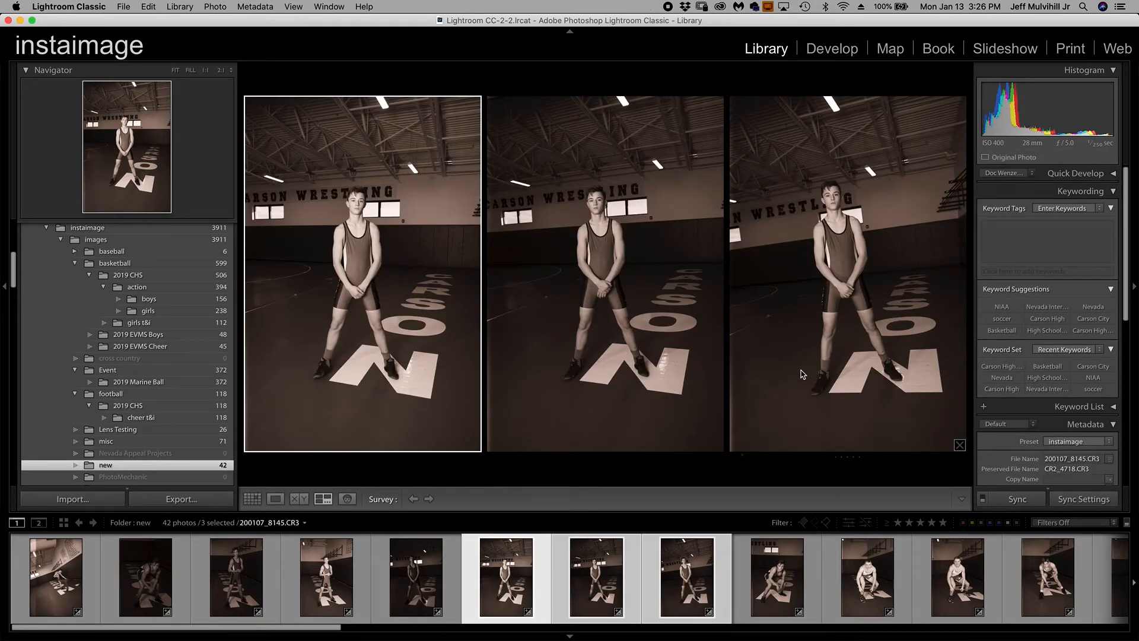
pyautogui.press('Tab')
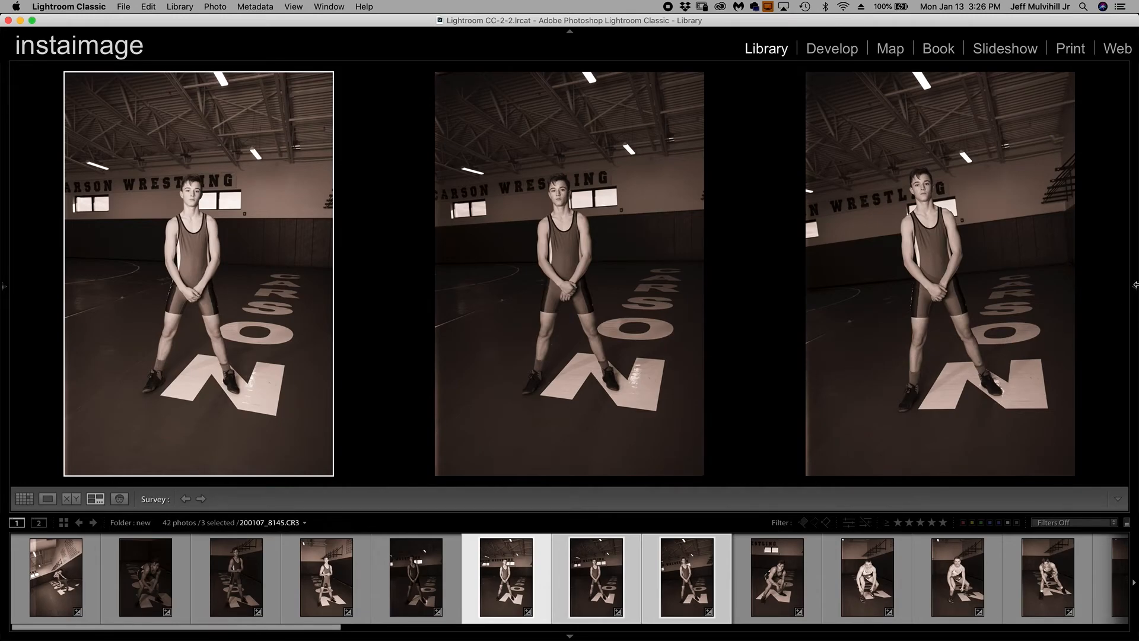
pyautogui.press('Tab')
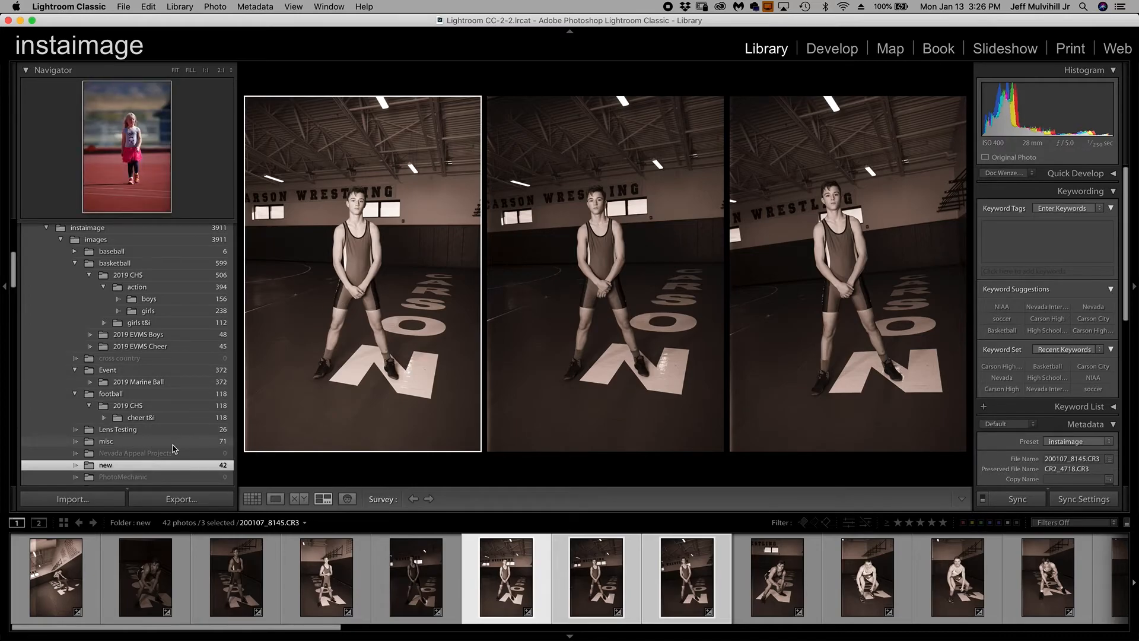
# Return to the grid, preview photo 200107_8145 full screen, and skim the rest of the "new" folder
pyautogui.press('g')
pyautogui.press('f')
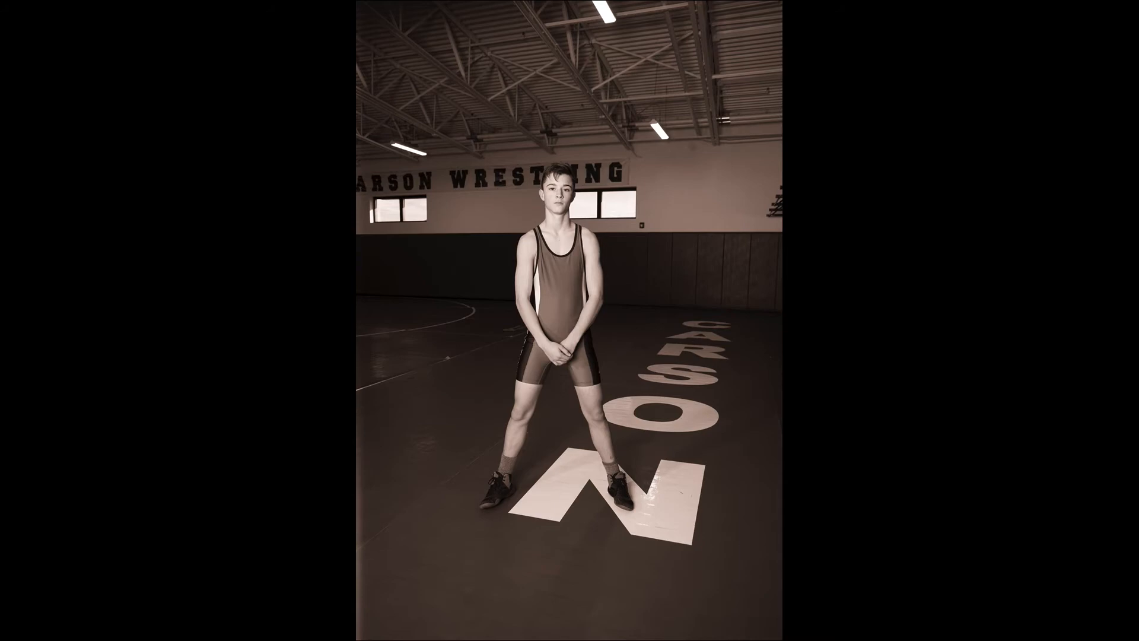
pyautogui.press('f')
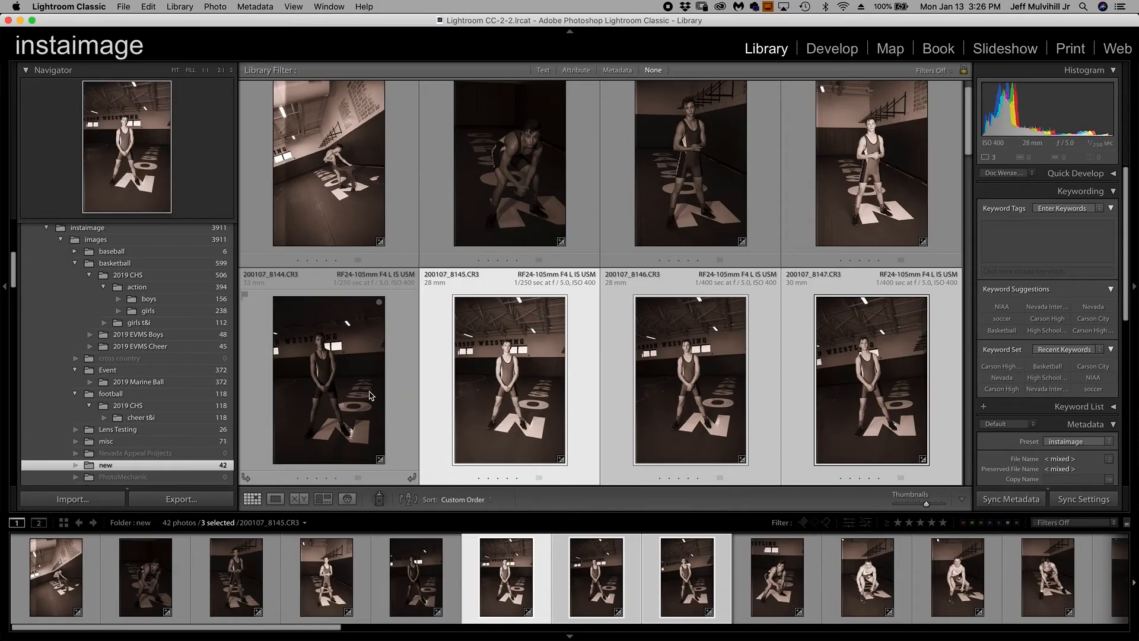
pyautogui.scroll(-10, 369, 395)
pyautogui.scroll(10, 370, 396)
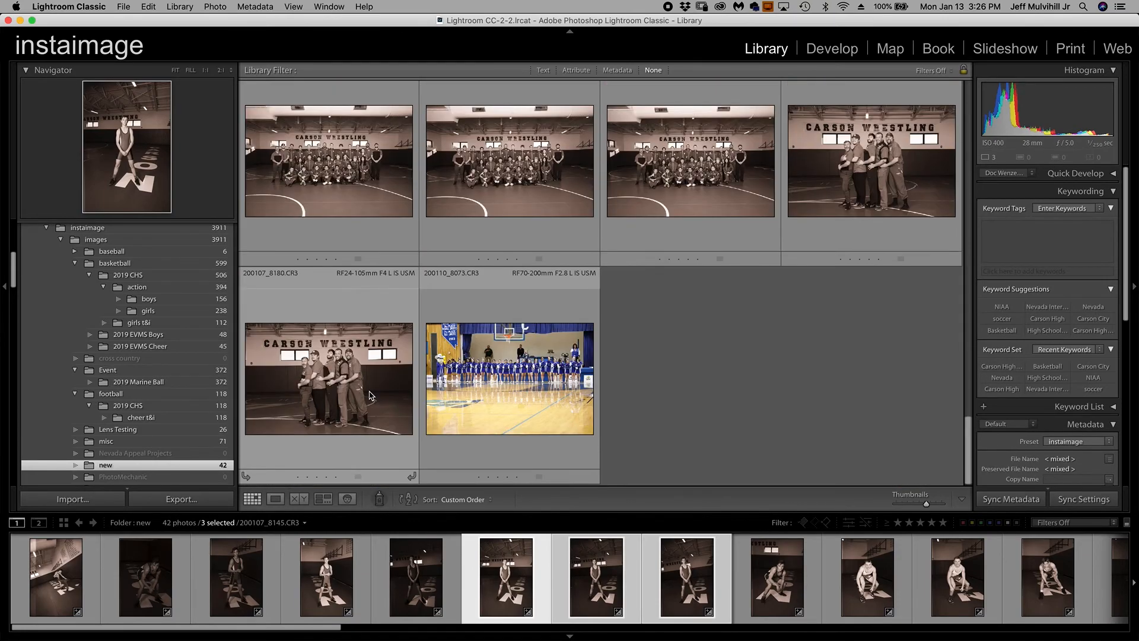
pyautogui.scroll(-8, 370, 396)
pyautogui.press('j')
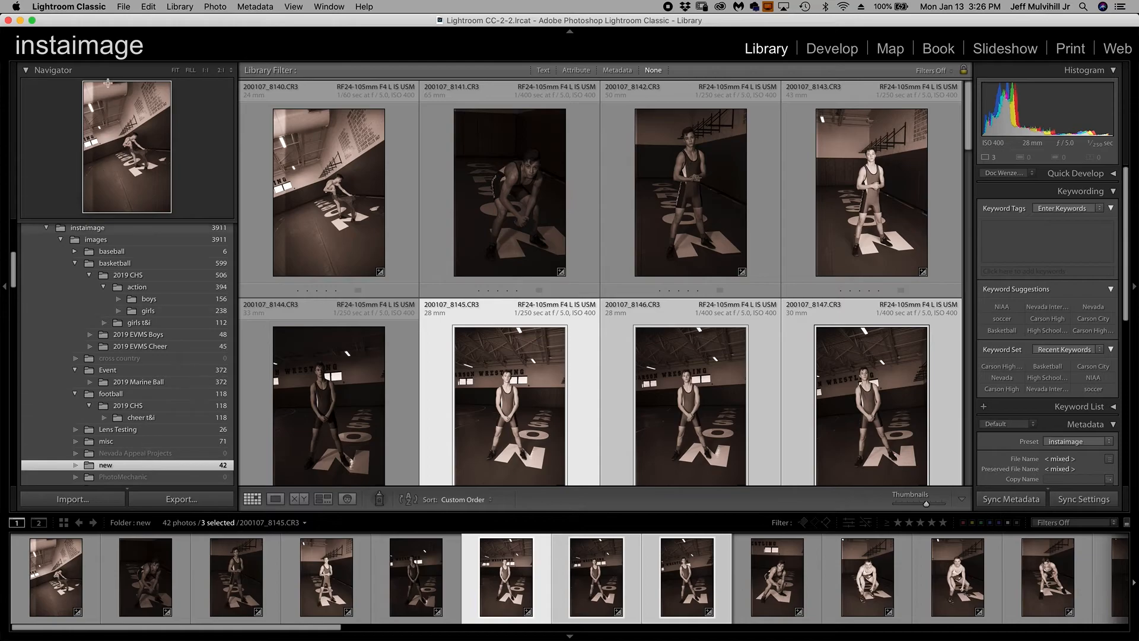
# Reopen the Auto Import Settings to review the import options
pyautogui.click(124, 6)
pyautogui.moveTo(224, 139)
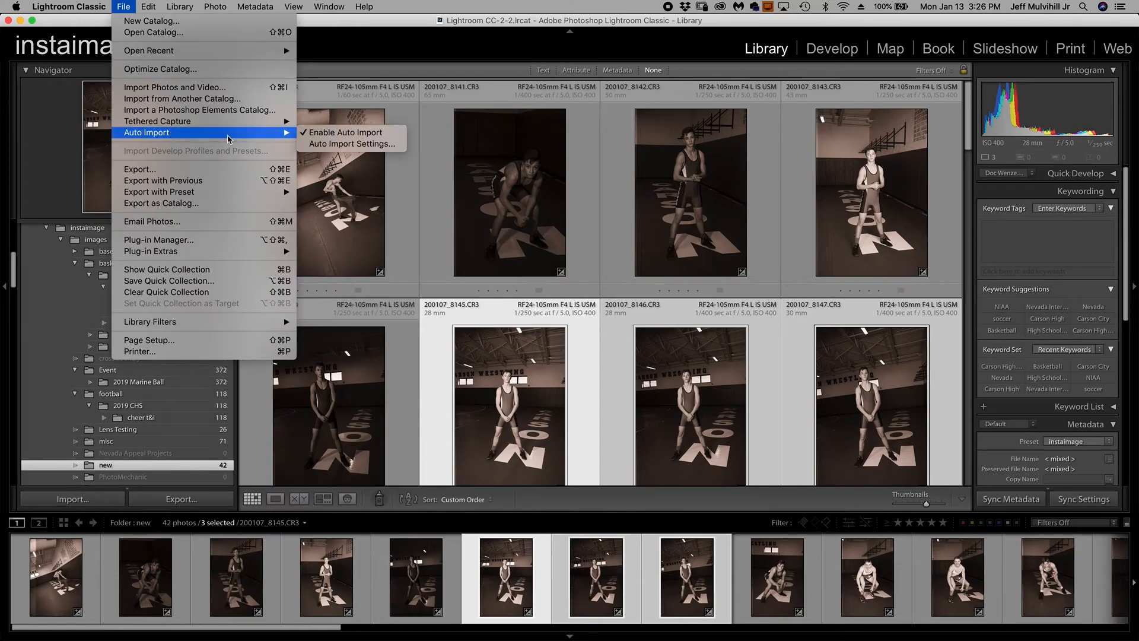
pyautogui.click(359, 144)
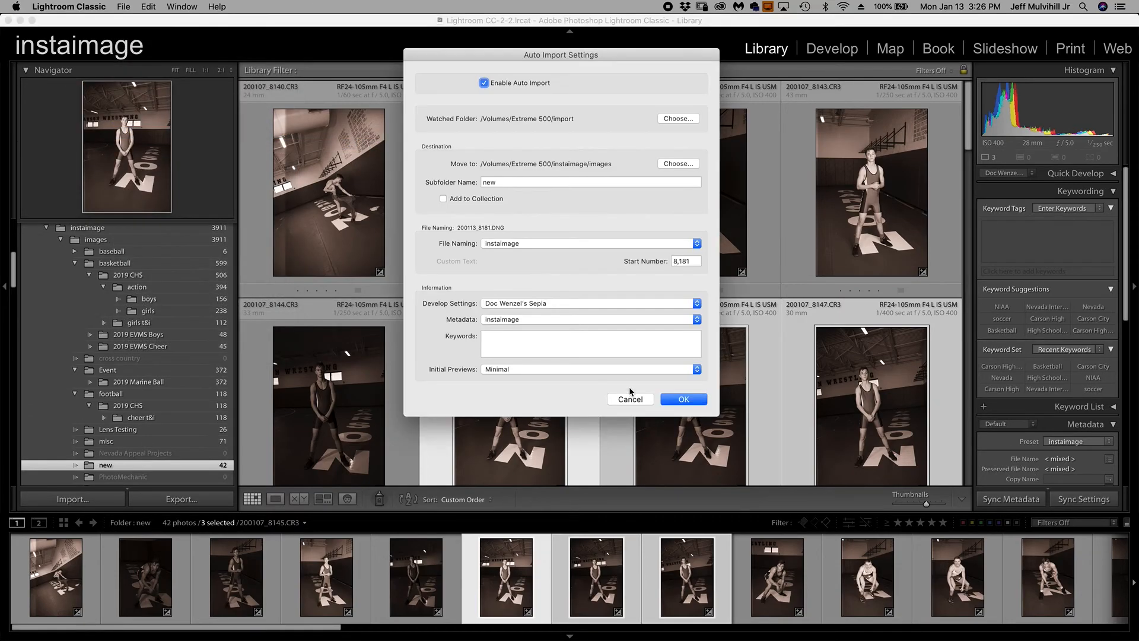